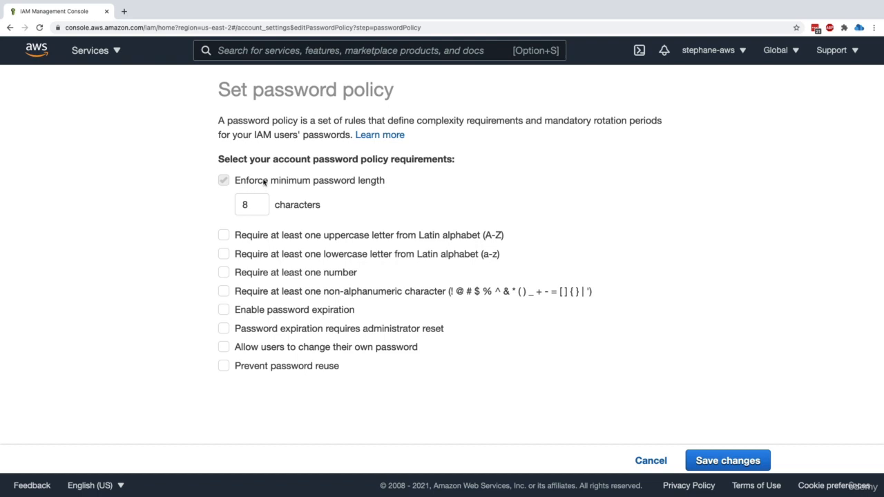
Step: Require an 8-character minimum with uppercase, lowercase and a number, then save the password policy
left_click_drag(265, 181, 384, 180)
left_click(373, 197)
left_click(360, 238)
left_click(352, 254)
left_click(342, 274)
left_click(702, 461)
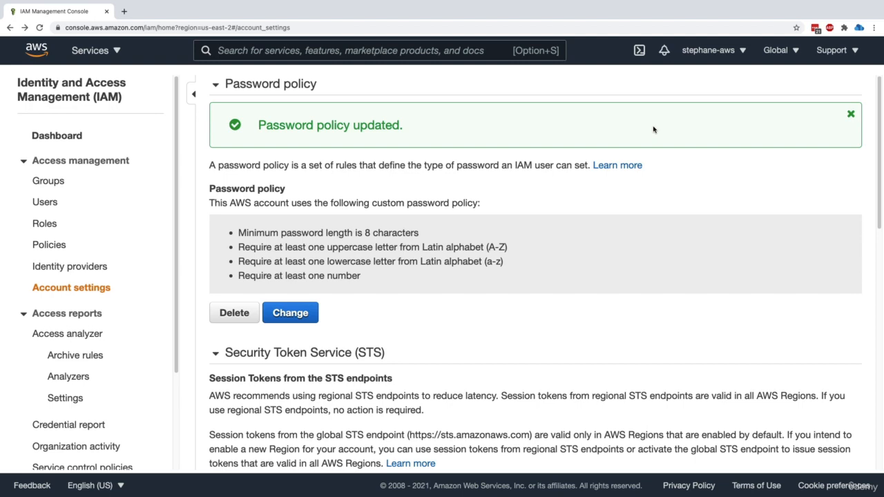
Step: Go to the root account's security credentials and start activating MFA
left_click(708, 52)
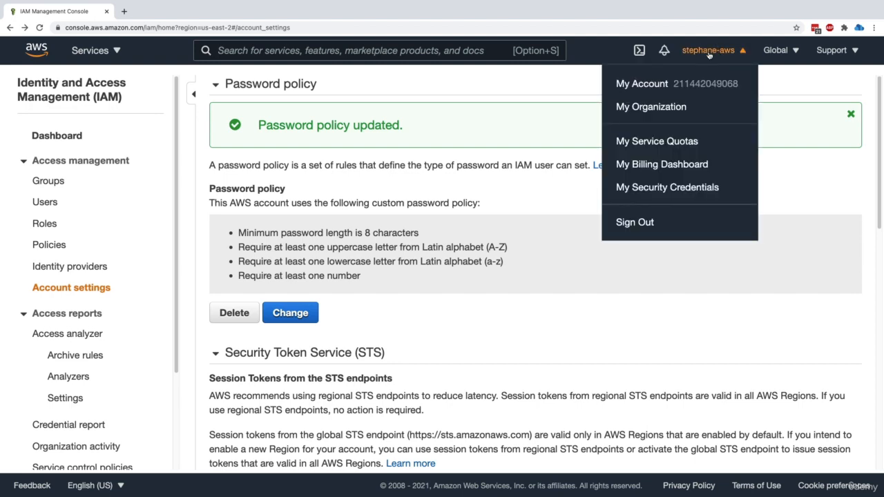
left_click(662, 189)
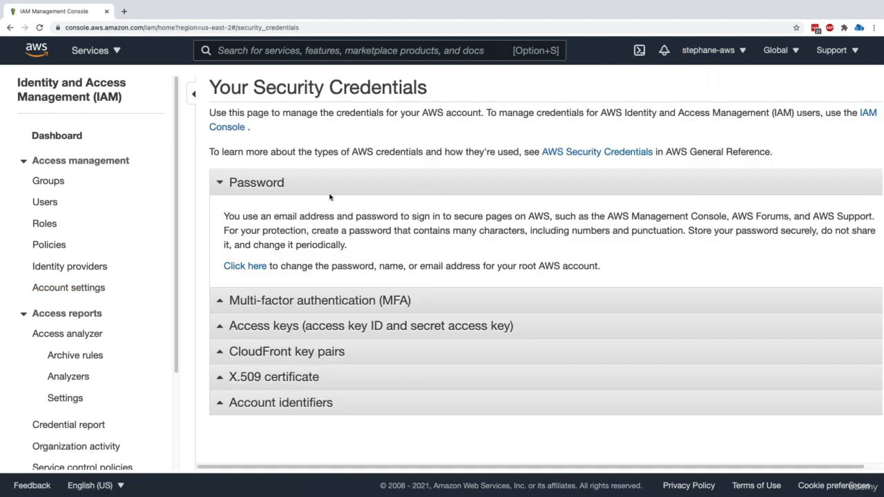
left_click(339, 304)
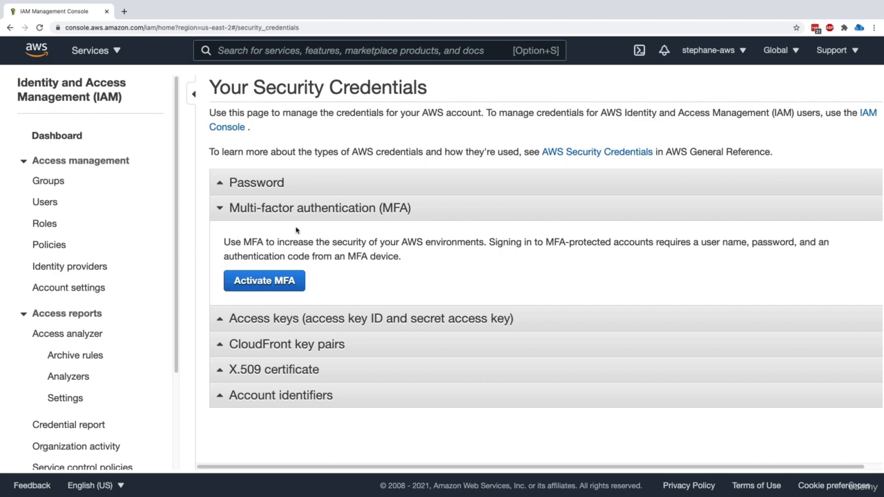
left_click(293, 283)
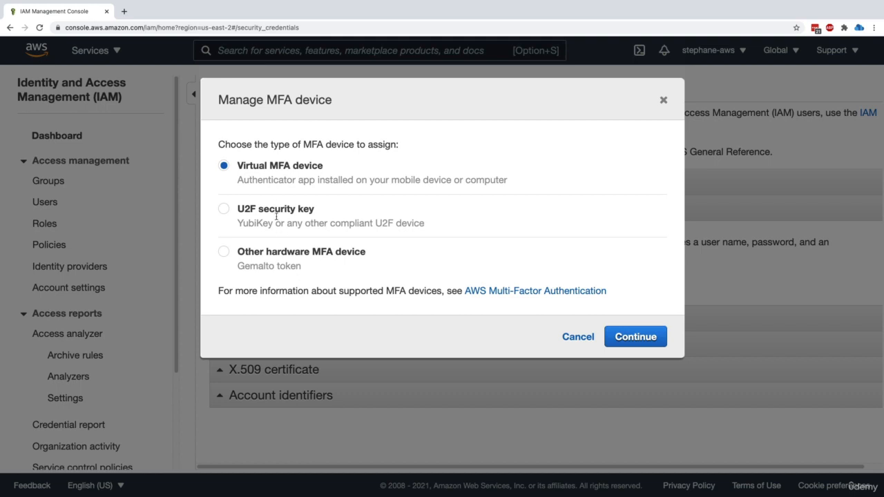
Step: Choose a virtual MFA device and open the list of compatible MFA apps
left_click_drag(253, 180, 304, 181)
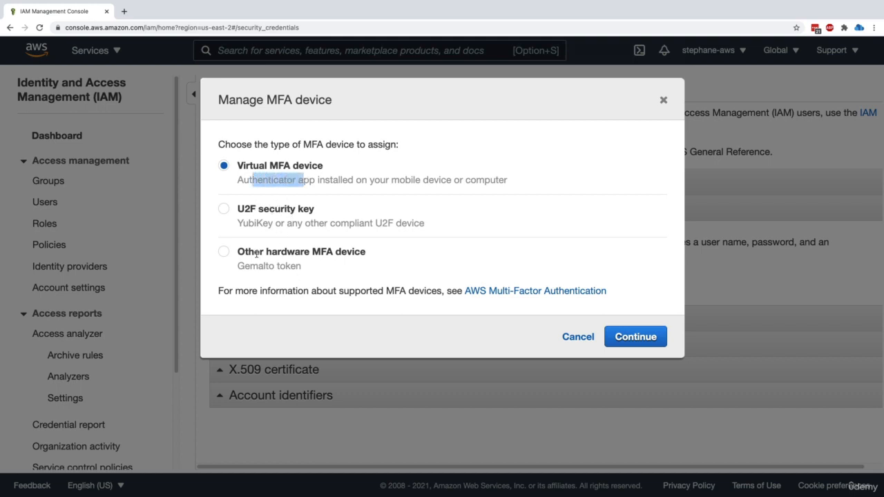
left_click(308, 190)
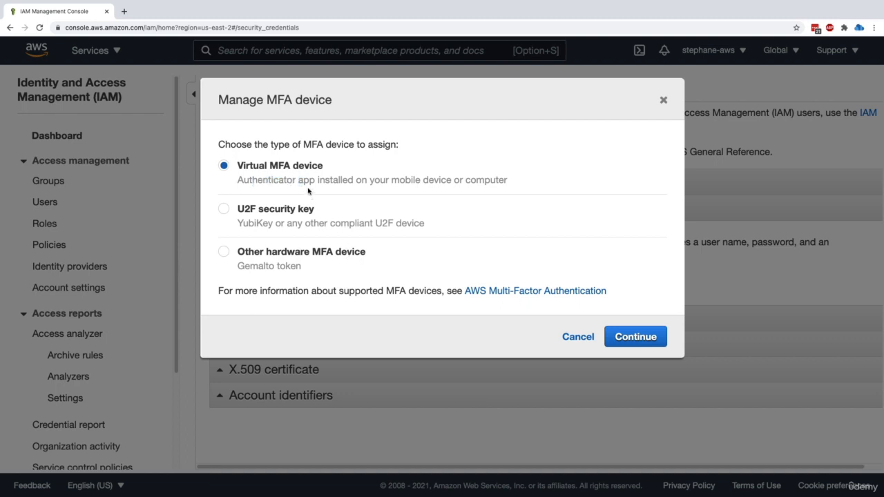
left_click_drag(242, 167, 306, 166)
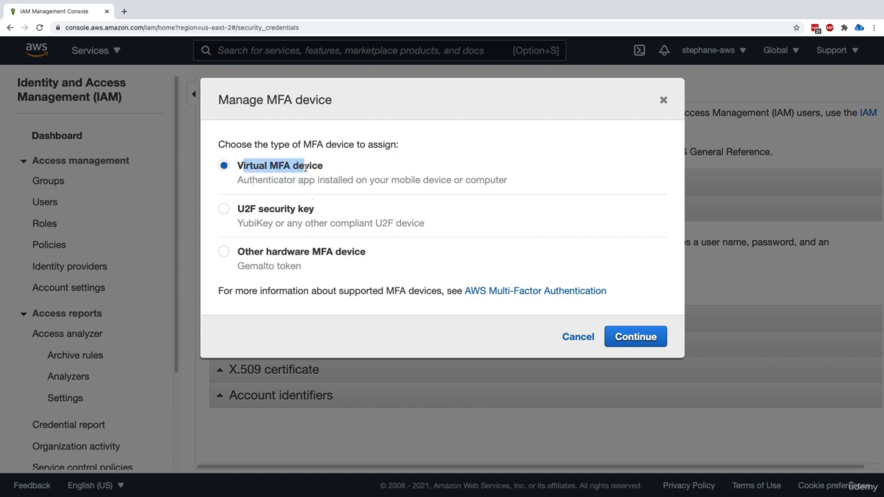
left_click(307, 166)
left_click(607, 339)
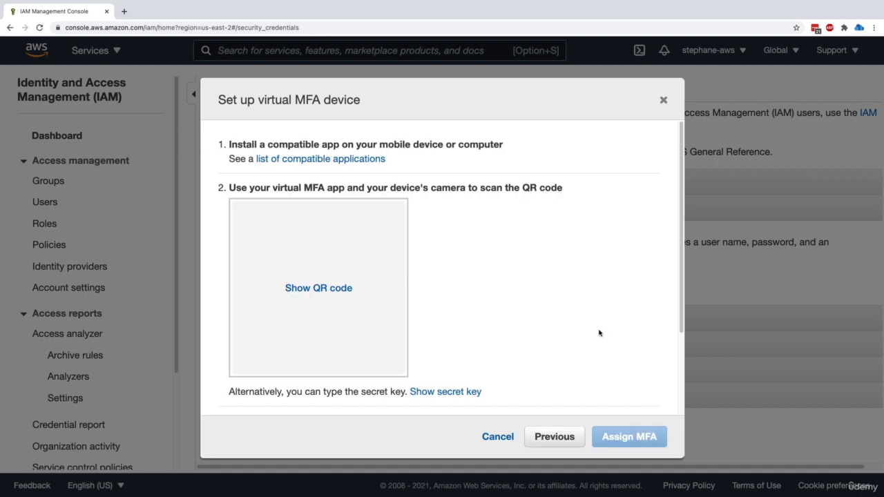
left_click(360, 166)
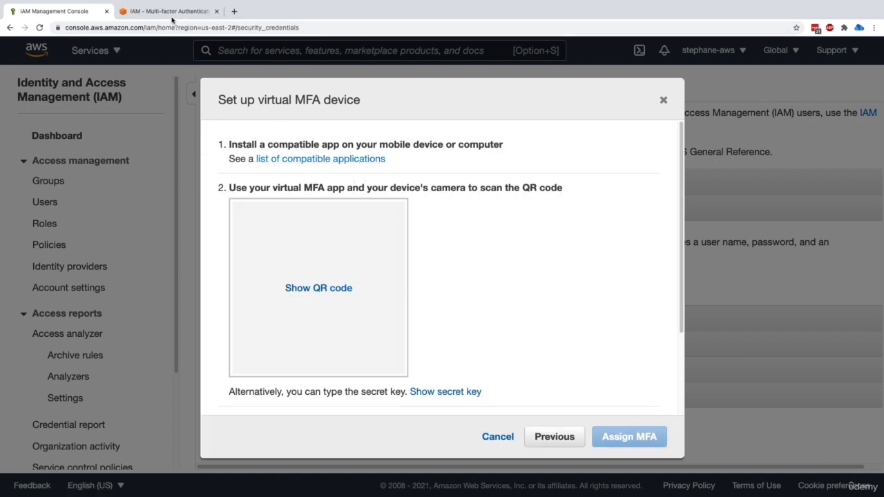
Step: Switch to the compatible MFA apps page and find the Virtual MFA Applications list
left_click(171, 14)
scroll(323, 270, "down", 6)
scroll(324, 271, "up", 2)
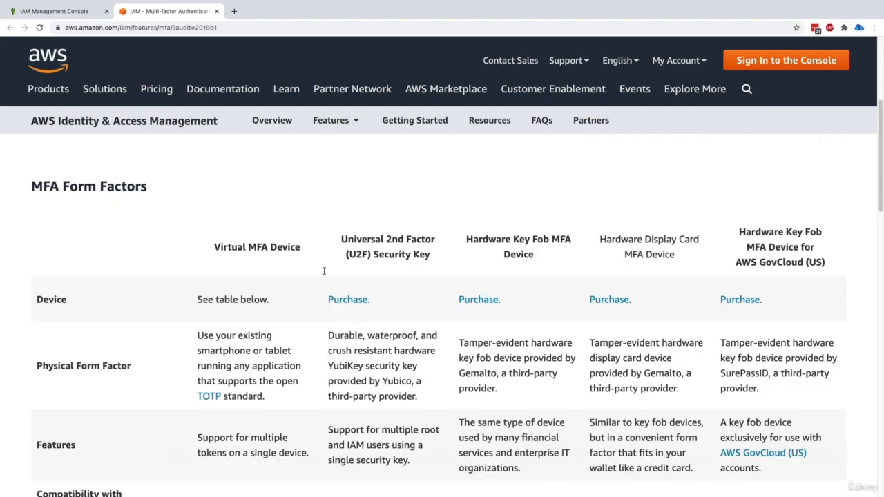
scroll(324, 270, "down", 8)
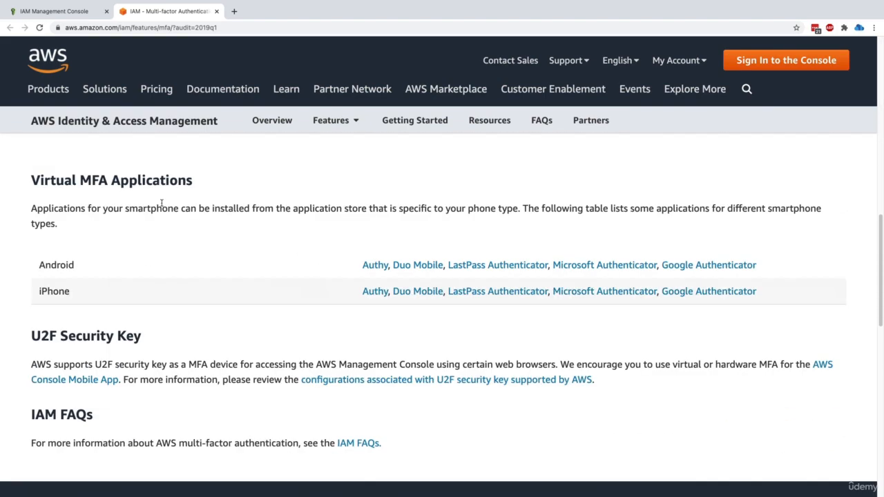
left_click_drag(78, 181, 197, 180)
left_click(184, 190)
double_click(64, 289)
left_click(355, 247)
Step: Open Twilio Authy's Google Play and App Store pages, then return to the console MFA setup
left_click(375, 268, "super")
left_click(375, 292, "super")
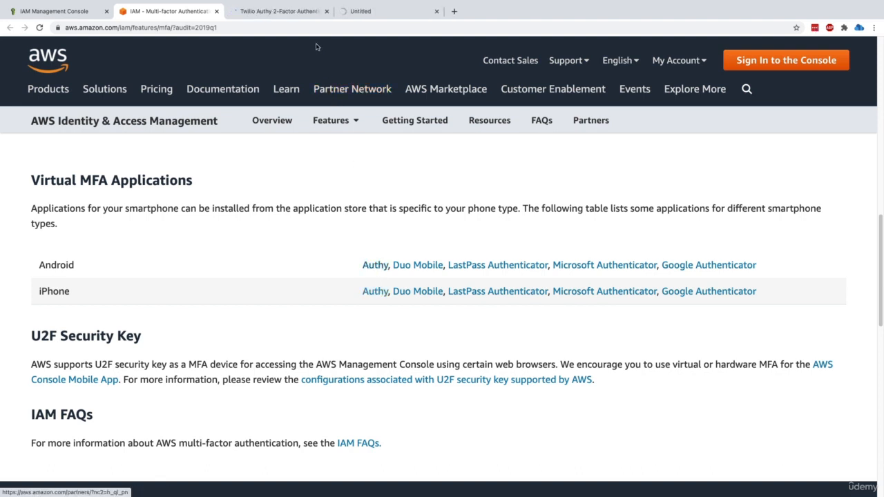
left_click(311, 14)
left_click(357, 16)
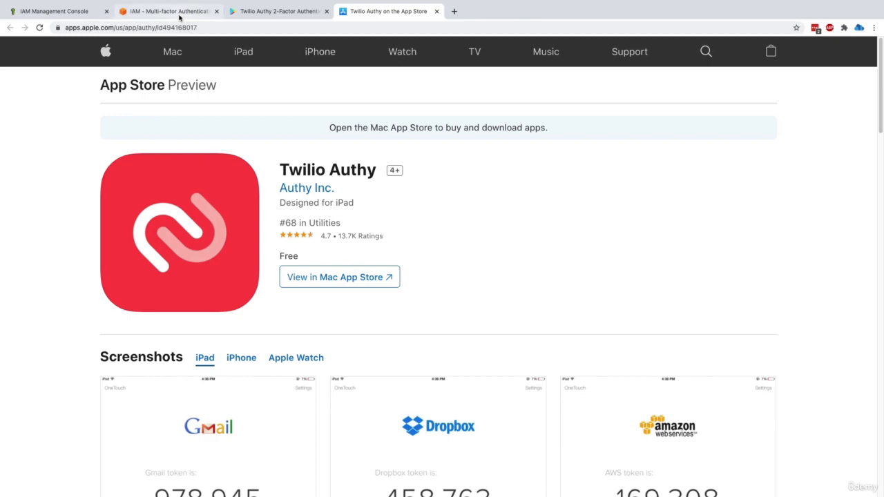
left_click(169, 12)
left_click(80, 10)
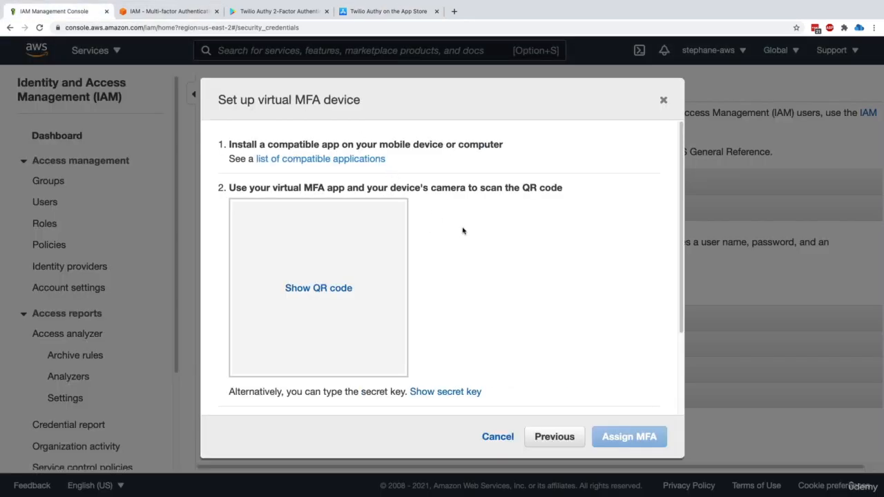
Step: Show the QR code and enter two consecutive Authy codes in MFA code 1 and 2
left_click(347, 290)
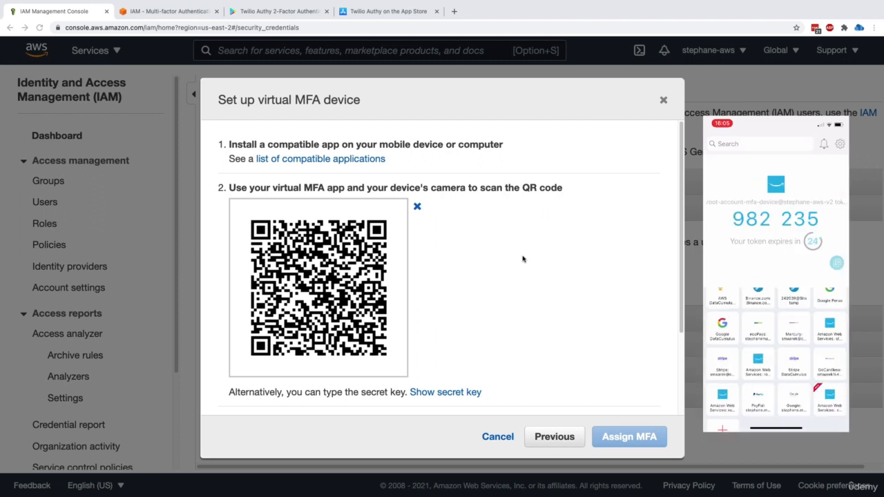
scroll(524, 286, "down", 3)
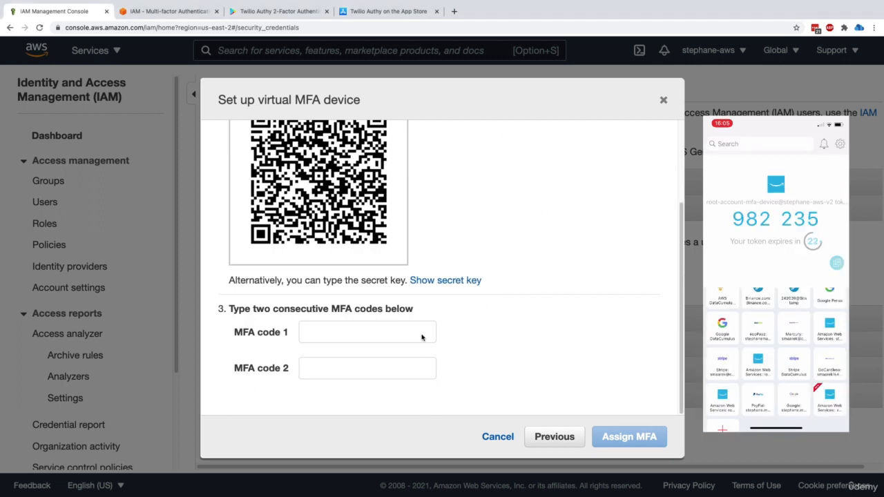
left_click(408, 336)
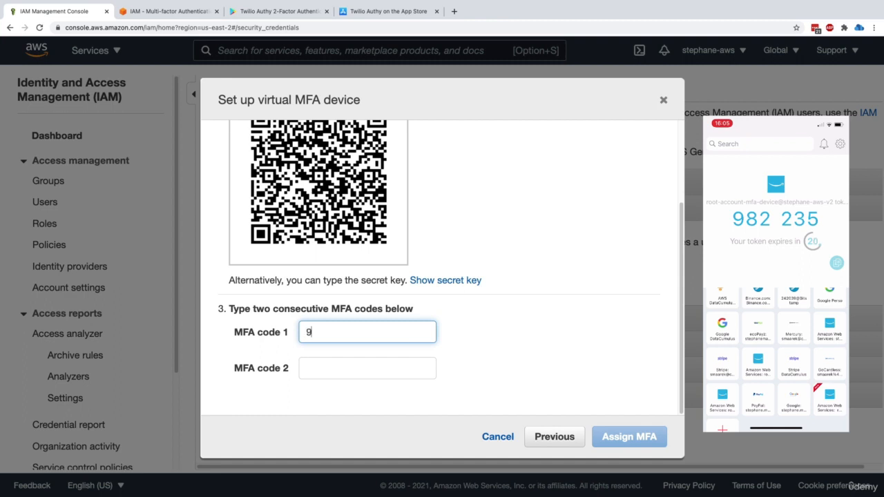
left_click(389, 368)
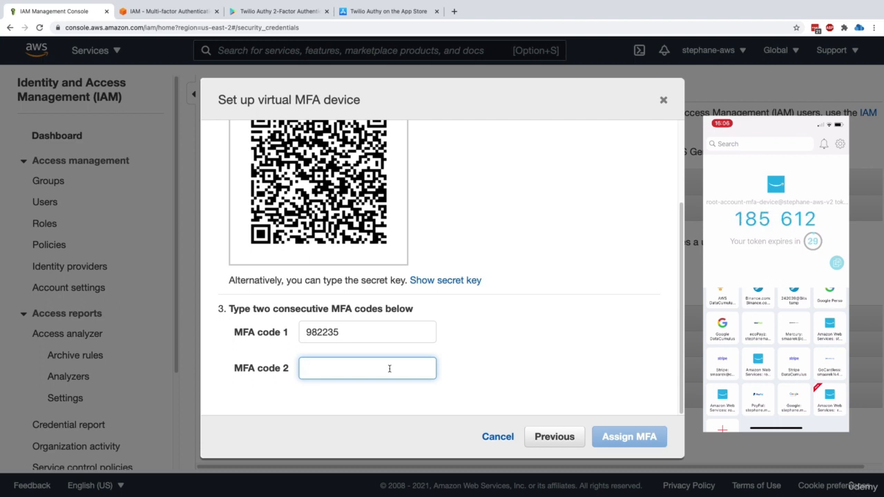
Step: Assign the virtual MFA device and close the success message
left_click(608, 437)
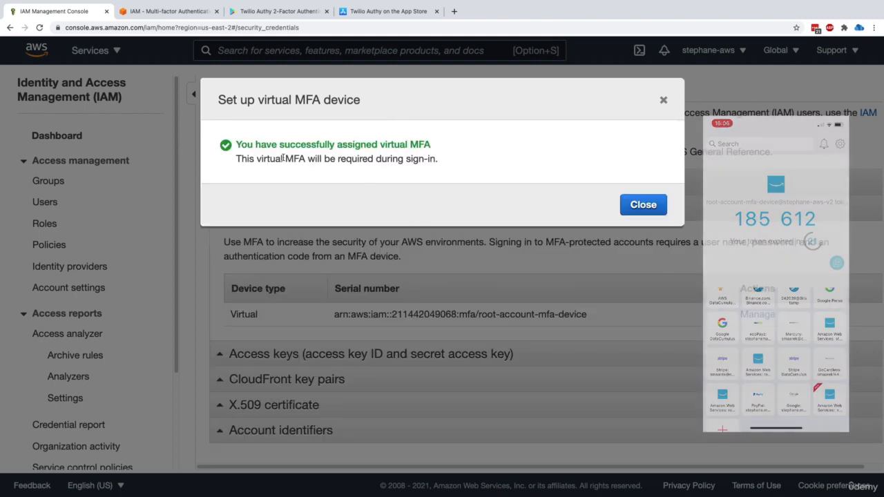
left_click_drag(283, 158, 366, 159)
left_click(583, 187)
left_click(636, 205)
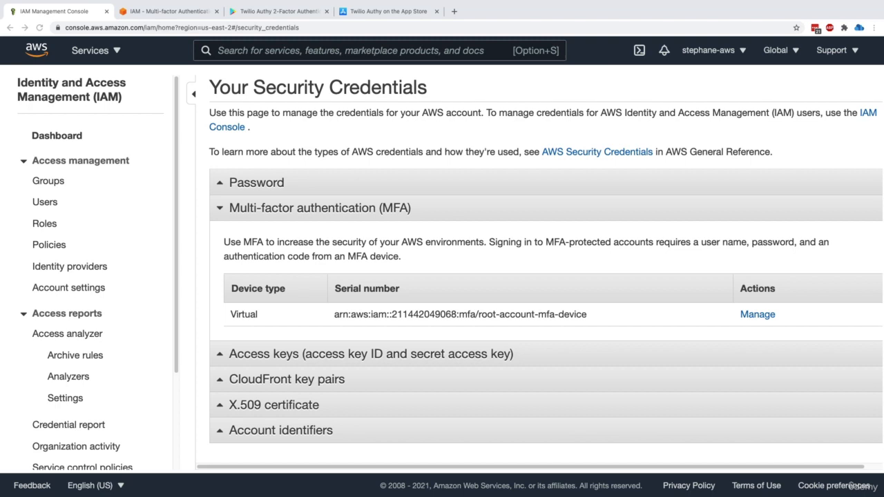
left_click(734, 61)
Step: Sign out of the root account and return to the console sign-in page
left_click(730, 55)
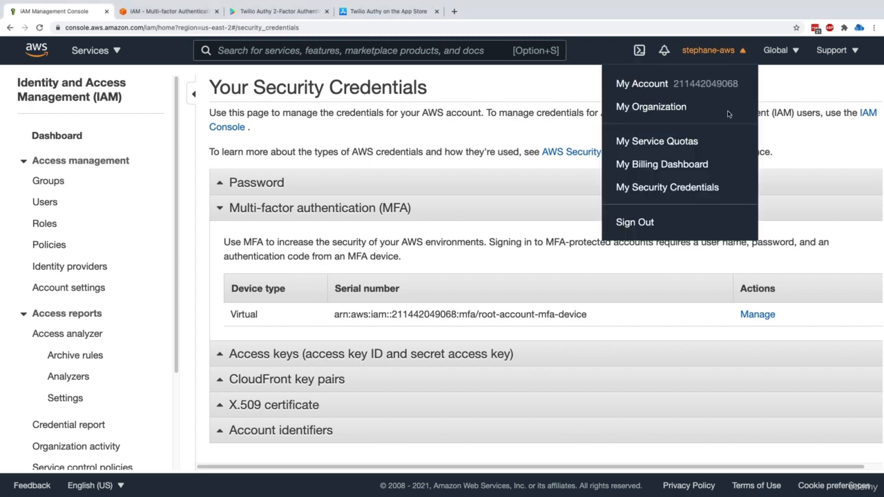
left_click(634, 221)
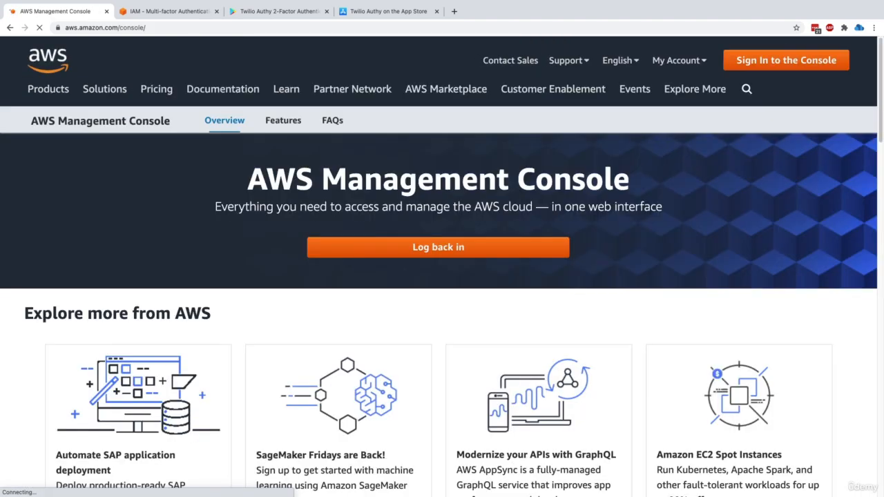
left_click(776, 66)
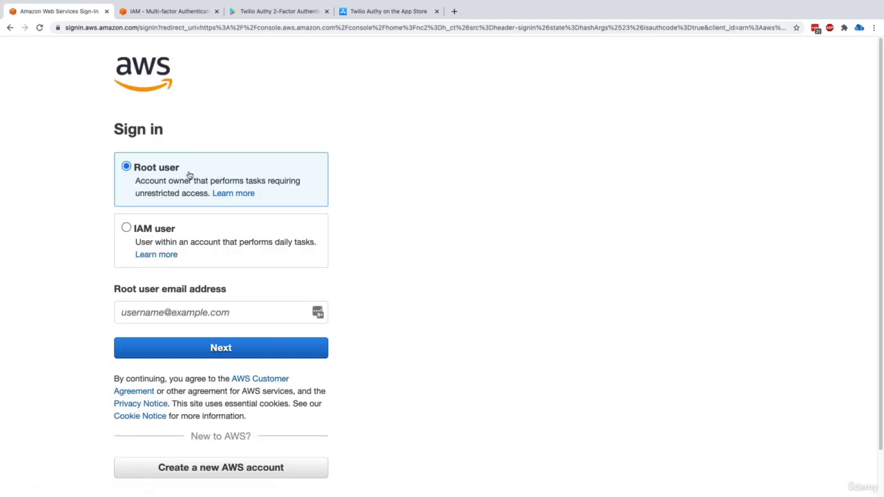
Step: Sign in as root by entering the authenticator's MFA code and submitting it
left_click(188, 310)
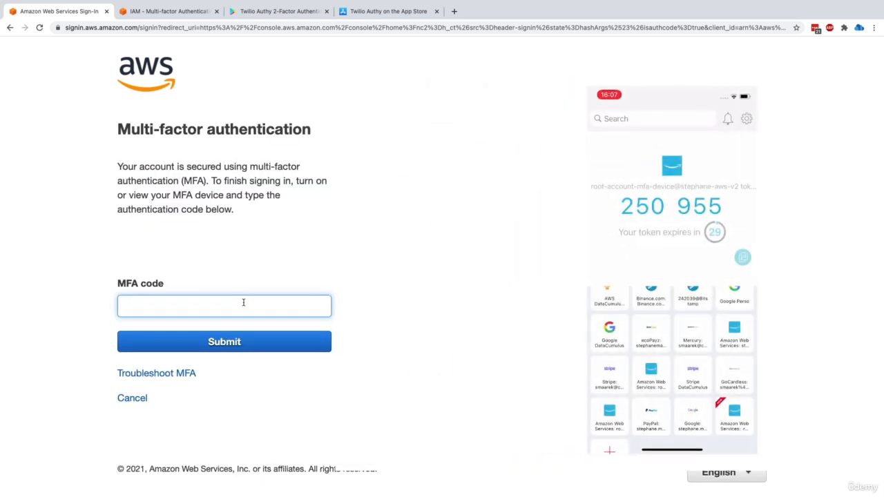
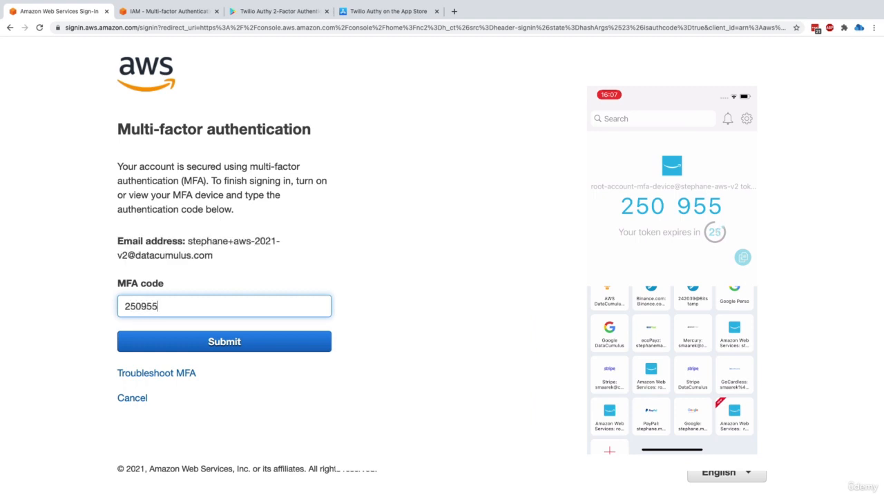
left_click(223, 343)
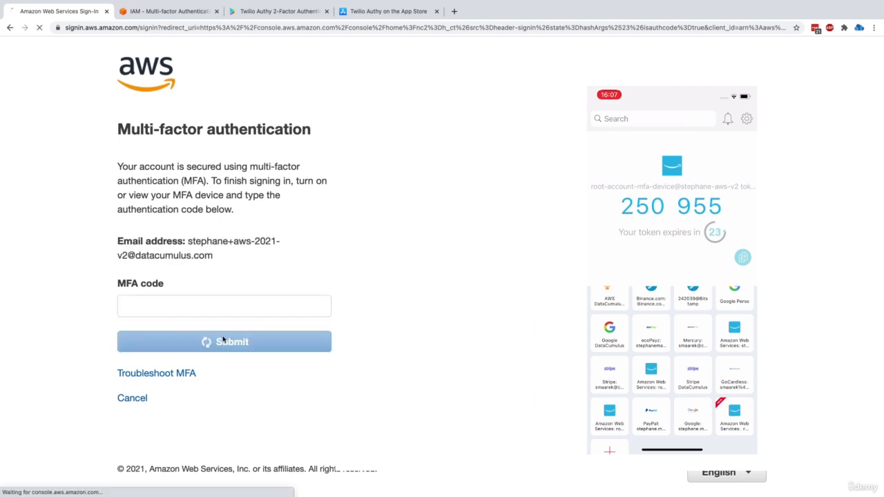